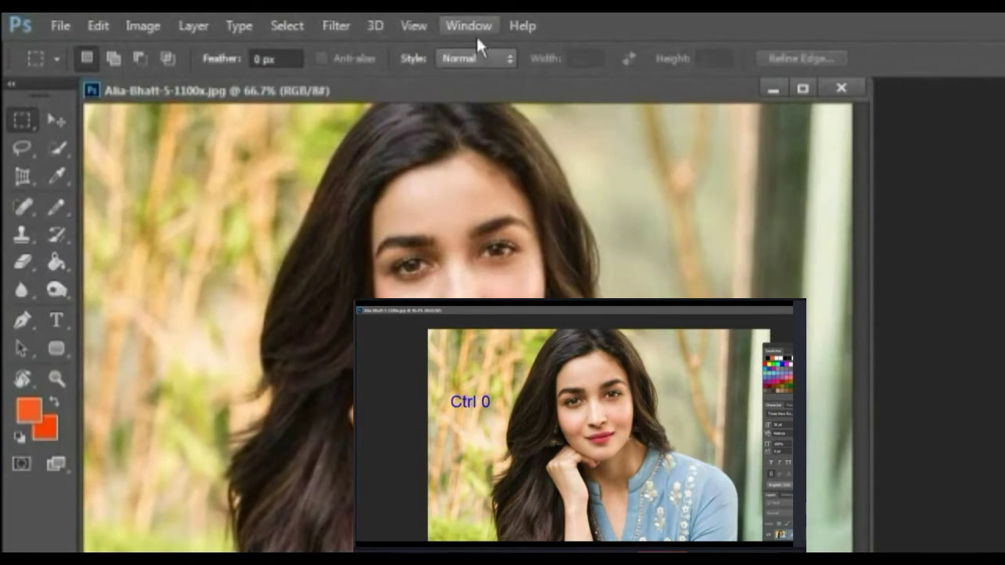
Open a second window of the portrait via Window > Arrange > New Window
{"action": "left_click", "coordinate": [475, 24]}
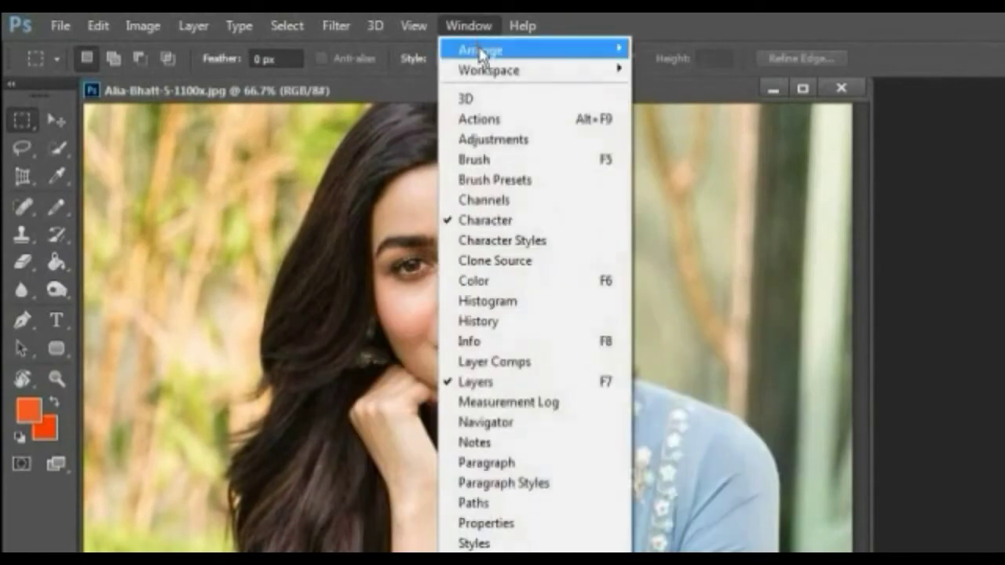
{"action": "mouse_move", "coordinate": [502, 49]}
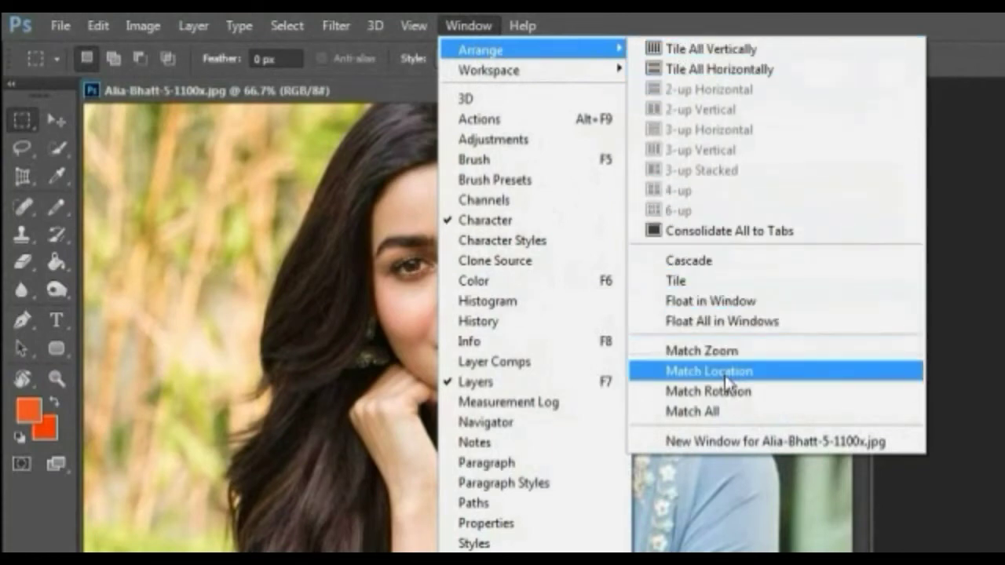
{"action": "left_click", "coordinate": [723, 440]}
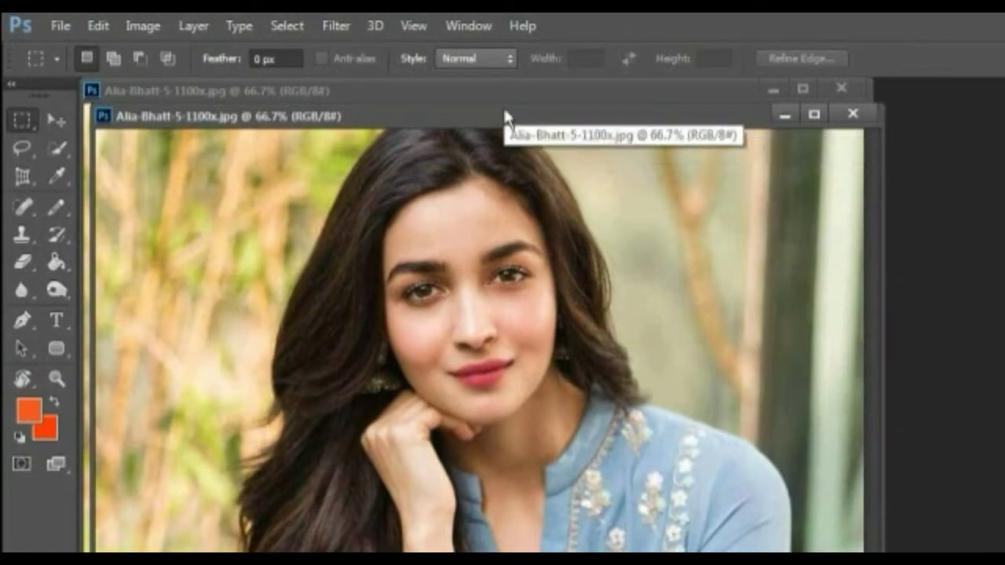
Arrange the two portrait windows side by side with 2-up Vertical
{"action": "left_click", "coordinate": [482, 28]}
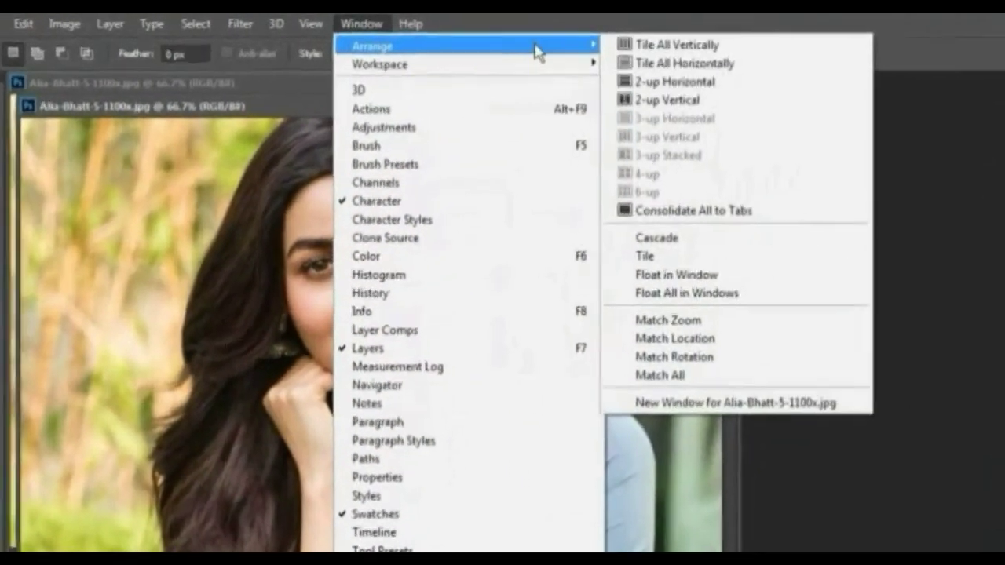
{"action": "mouse_move", "coordinate": [214, 54]}
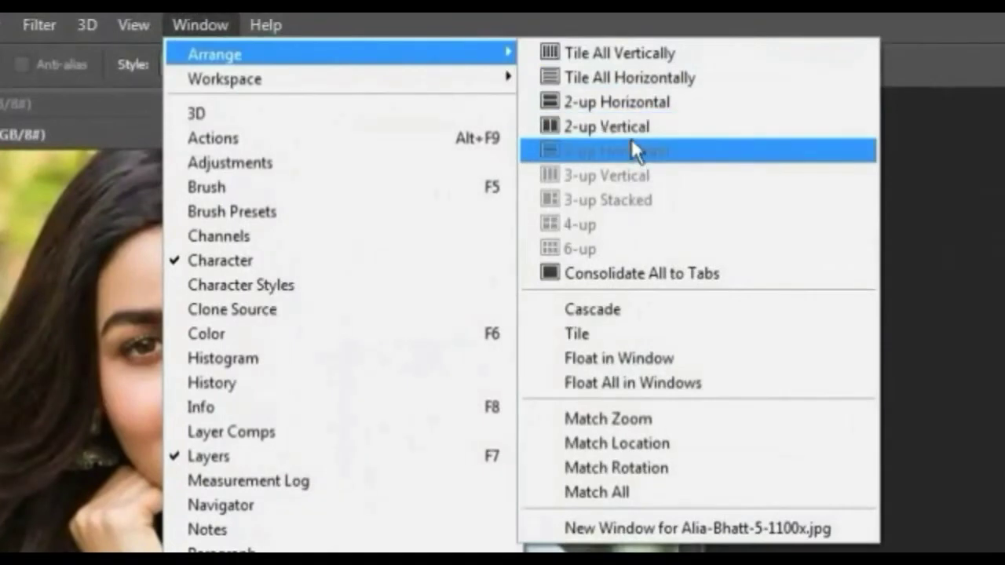
{"action": "left_click", "coordinate": [631, 127]}
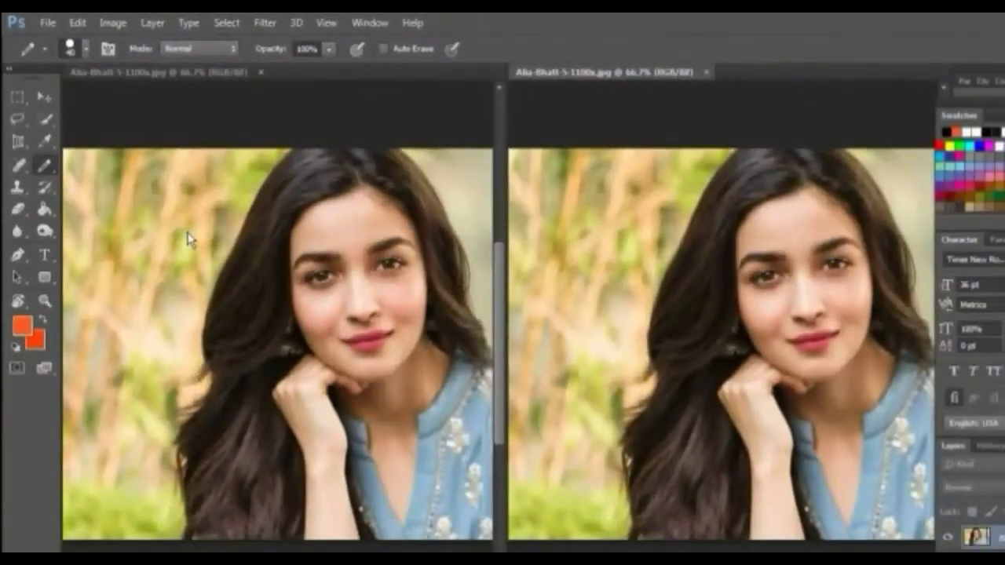
In the left view, paint two orange strokes in the background beside her hair
{"action": "left_click", "coordinate": [188, 239]}
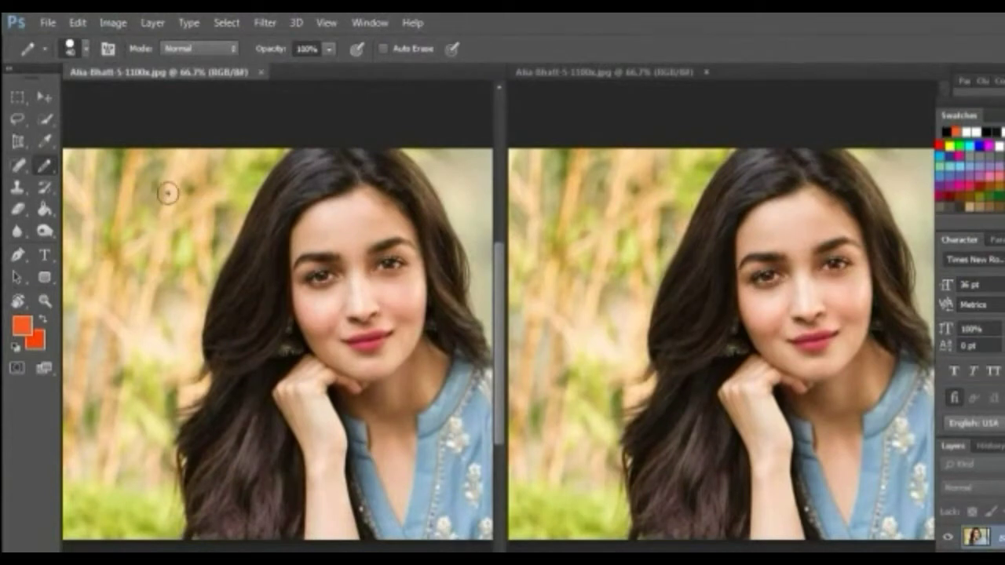
{"action": "mouse_move", "coordinate": [166, 192]}
{"action": "left_mouse_down"}
{"action": "mouse_move", "coordinate": [171, 211]}
{"action": "mouse_move", "coordinate": [139, 269]}
{"action": "mouse_move", "coordinate": [157, 349]}
{"action": "left_mouse_up"}
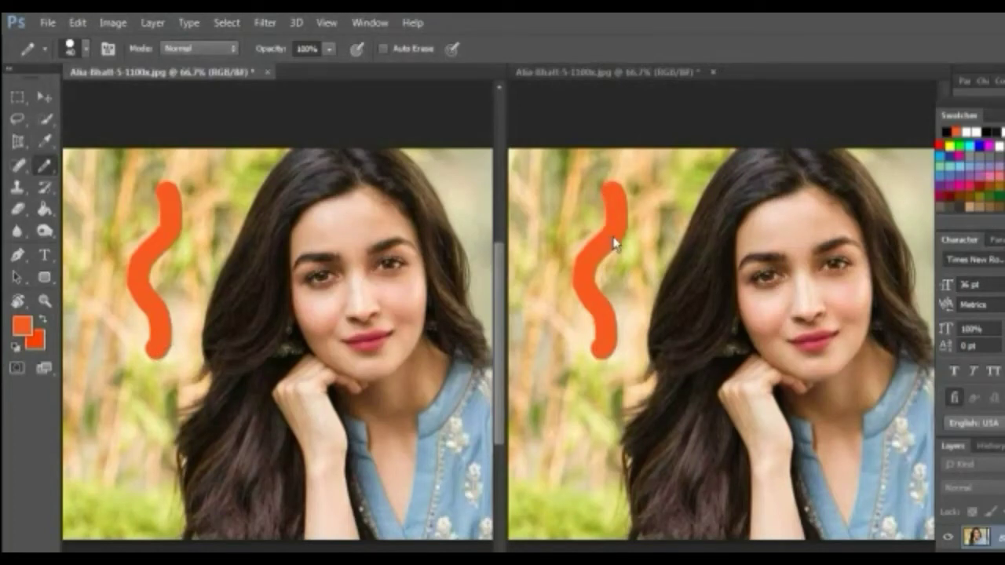
{"action": "left_click_drag", "start_coordinate": [278, 157], "coordinate": [204, 348]}
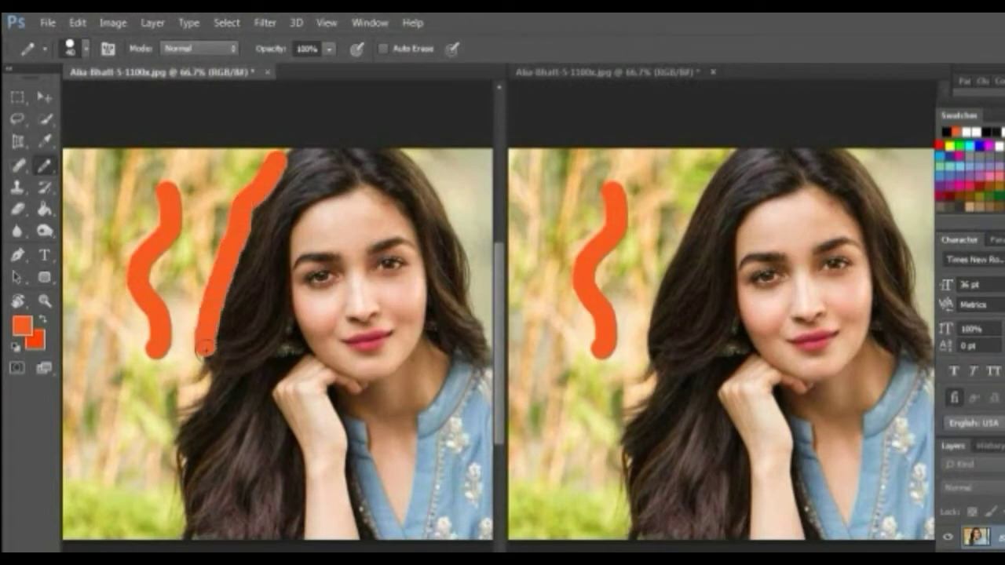
{"action": "left_click_drag", "start_coordinate": [203, 348], "coordinate": [187, 529]}
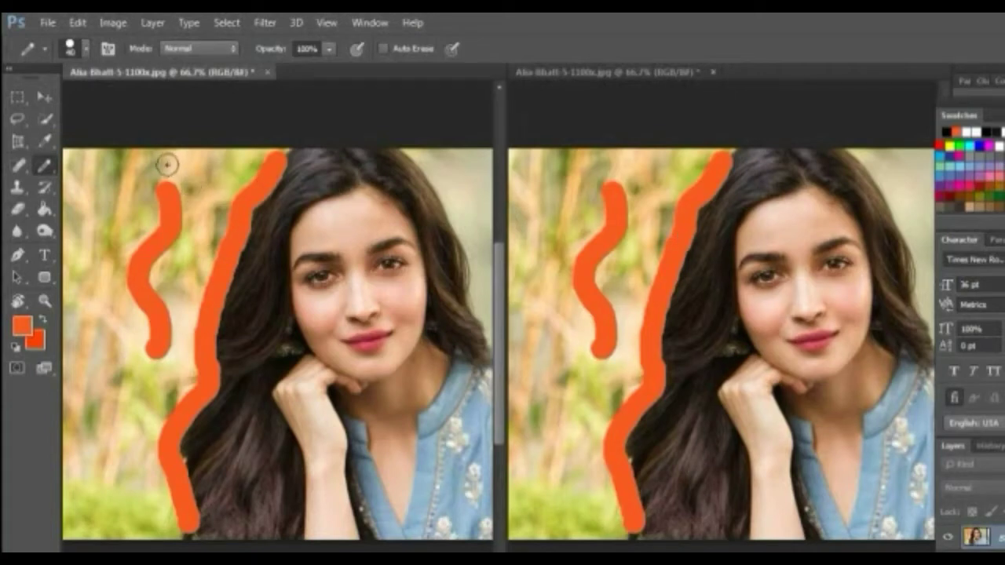
Fill a rectangular selection on the forehead with orange-red, then deselect it
{"action": "left_click", "coordinate": [16, 100]}
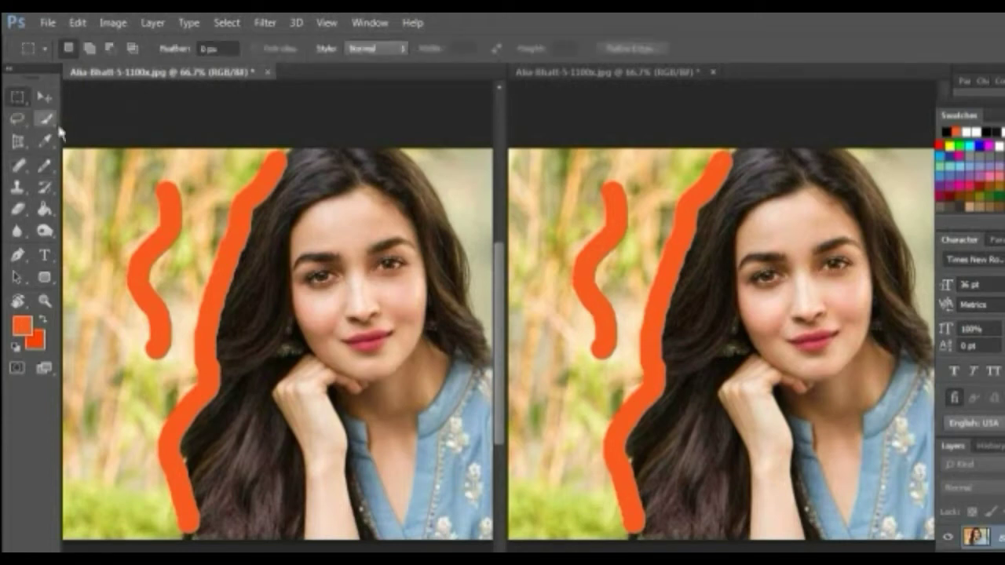
{"action": "left_click_drag", "start_coordinate": [312, 170], "coordinate": [378, 236]}
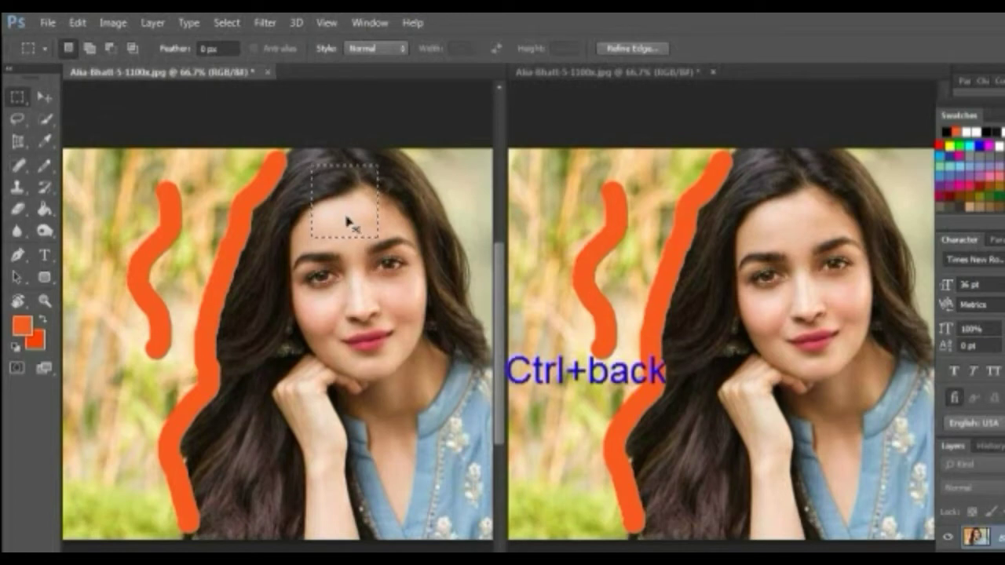
{"action": "key", "text": "ctrl+BackSpace"}
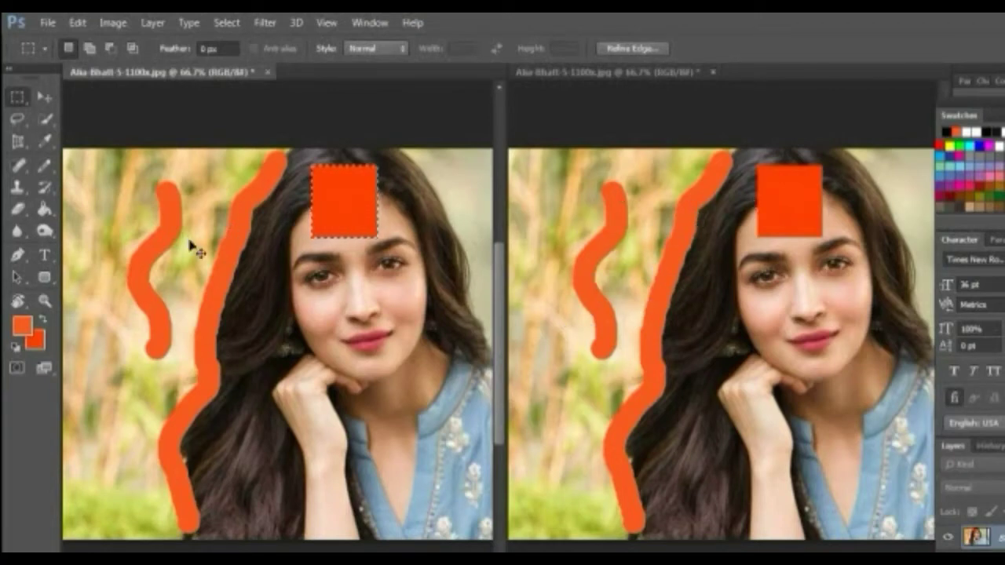
{"action": "key", "text": "ctrl+d"}
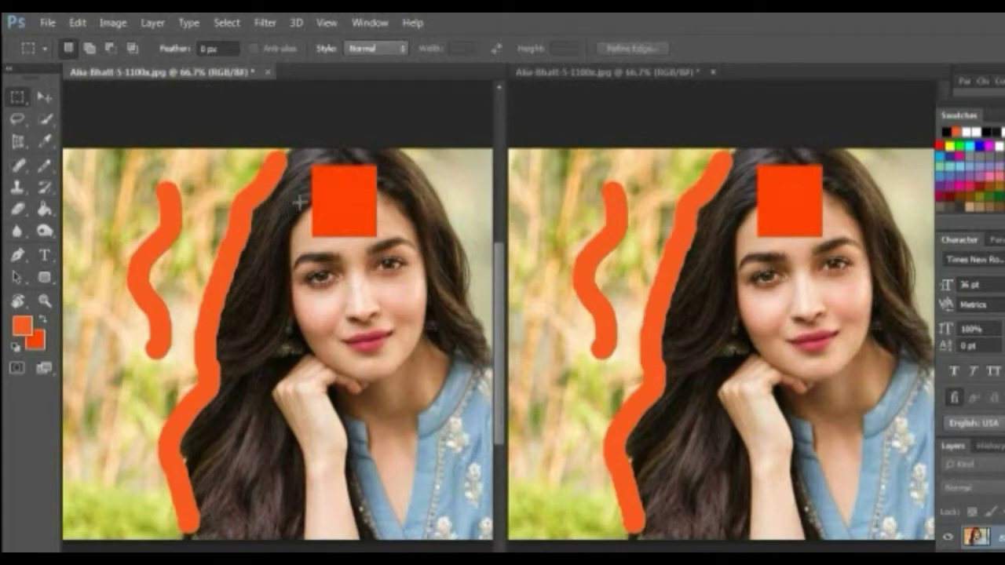
Open the image layer's context menu in the Layers panel
{"action": "right_click", "coordinate": [978, 537]}
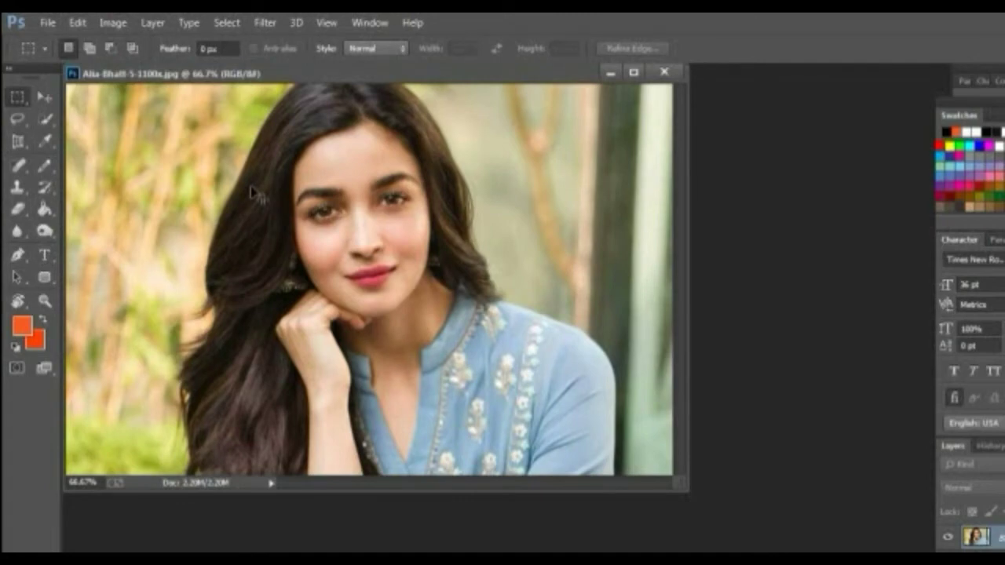
Zoom in on the lips, then zoom the portrait out step by step to 0.7%
{"action": "key", "text": "ctrl+plus"}
{"action": "key", "text": "ctrl+plus"}
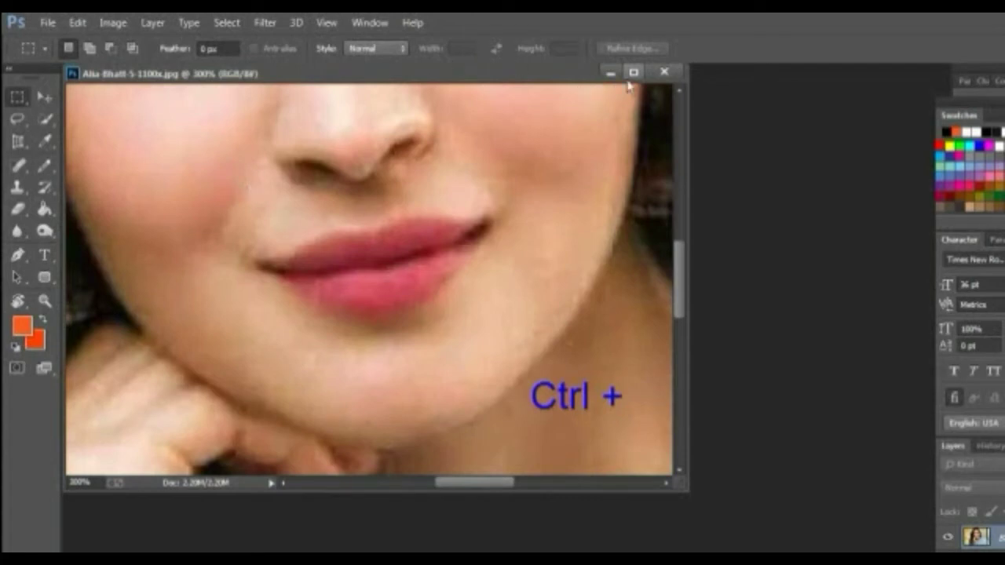
{"action": "left_click_drag", "start_coordinate": [633, 72], "coordinate": [637, 74]}
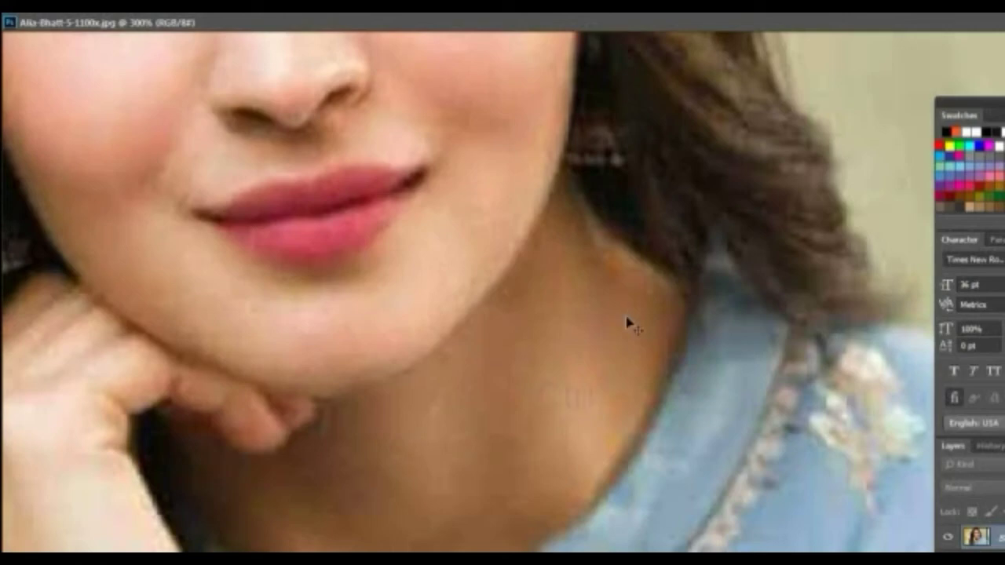
{"action": "key", "text": "ctrl+minus"}
{"action": "key", "text": "ctrl+minus"}
{"action": "key", "text": "ctrl+minus"}
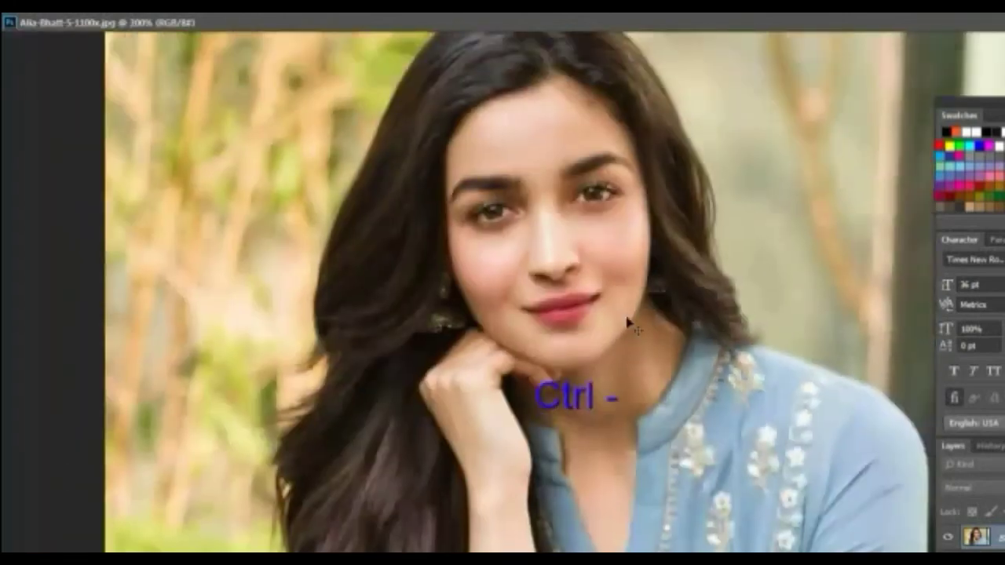
{"action": "key", "text": "ctrl+minus"}
{"action": "key", "text": "ctrl+minus"}
{"action": "key", "text": "ctrl+minus"}
{"action": "key", "text": "ctrl+minus"}
{"action": "key", "text": "ctrl+minus"}
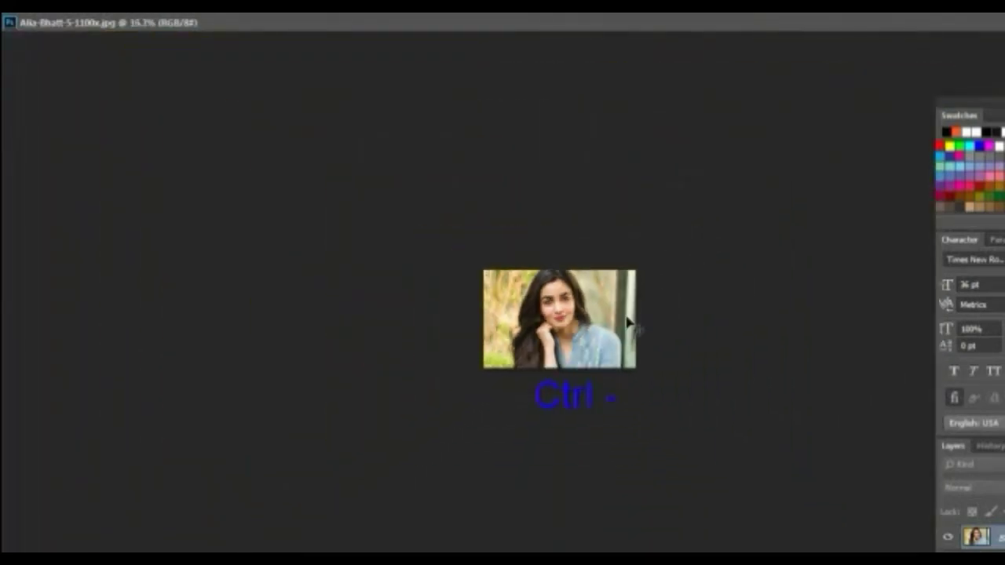
{"action": "key", "text": "ctrl+minus"}
{"action": "key", "text": "ctrl+minus"}
{"action": "key", "text": "ctrl+minus"}
{"action": "key", "text": "ctrl+minus"}
{"action": "key", "text": "ctrl+minus"}
{"action": "key", "text": "ctrl+minus"}
{"action": "key", "text": "ctrl+minus"}
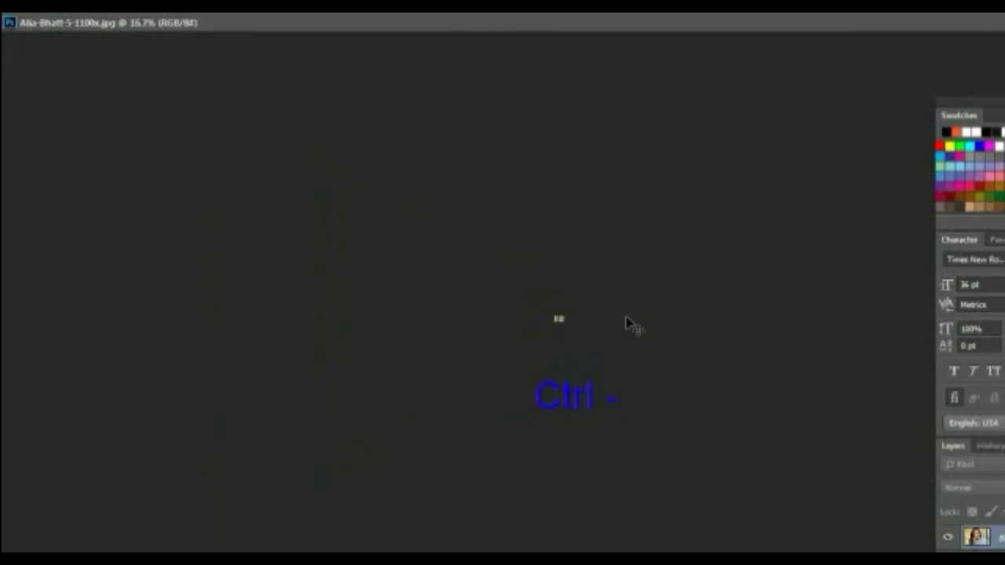
{"action": "key", "text": "ctrl+minus"}
Fit the whole portrait on screen at 66.7% with Ctrl+0
{"action": "key", "text": "ctrl+0"}
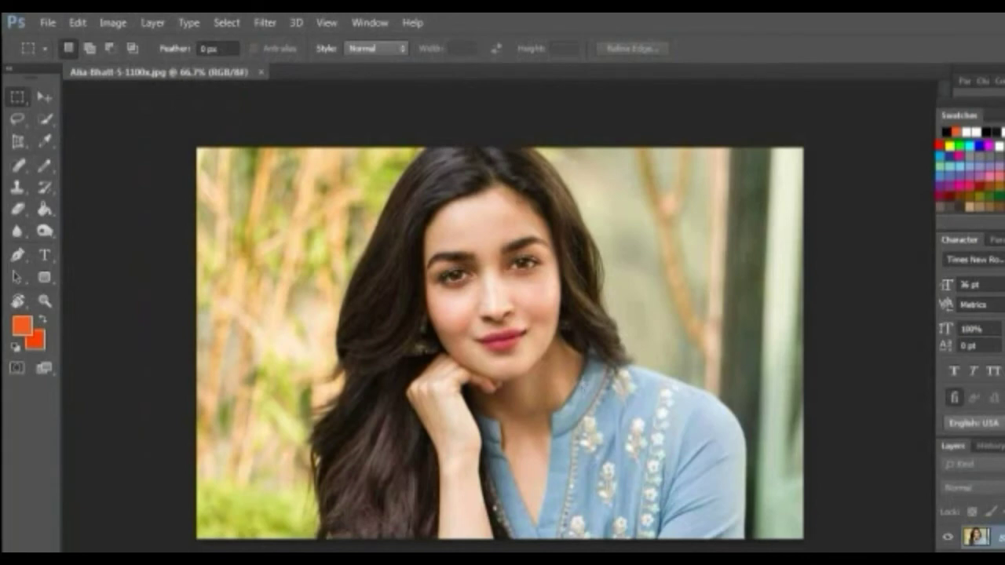
Rotate the canvas view of the portrait to 20° with the Rotate View tool
{"action": "key", "text": "r"}
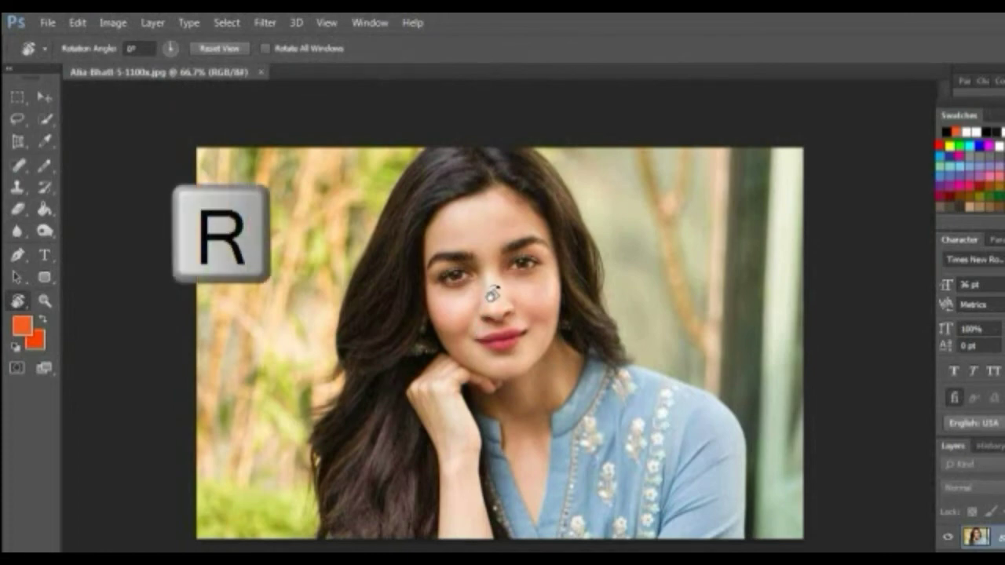
{"action": "mouse_move", "coordinate": [487, 293]}
{"action": "left_mouse_down"}
{"action": "mouse_move", "coordinate": [511, 292]}
{"action": "mouse_move", "coordinate": [472, 287]}
{"action": "mouse_move", "coordinate": [478, 276]}
{"action": "mouse_move", "coordinate": [517, 259]}
{"action": "mouse_move", "coordinate": [525, 271]}
{"action": "mouse_move", "coordinate": [515, 311]}
{"action": "mouse_move", "coordinate": [452, 307]}
{"action": "mouse_move", "coordinate": [536, 252]}
{"action": "mouse_move", "coordinate": [510, 253]}
{"action": "mouse_move", "coordinate": [487, 236]}
{"action": "mouse_move", "coordinate": [460, 303]}
{"action": "mouse_move", "coordinate": [471, 267]}
{"action": "mouse_move", "coordinate": [511, 251]}
{"action": "mouse_move", "coordinate": [550, 259]}
{"action": "mouse_move", "coordinate": [635, 319]}
{"action": "mouse_move", "coordinate": [576, 274]}
{"action": "mouse_move", "coordinate": [504, 292]}
{"action": "mouse_move", "coordinate": [524, 304]}
{"action": "left_mouse_up"}
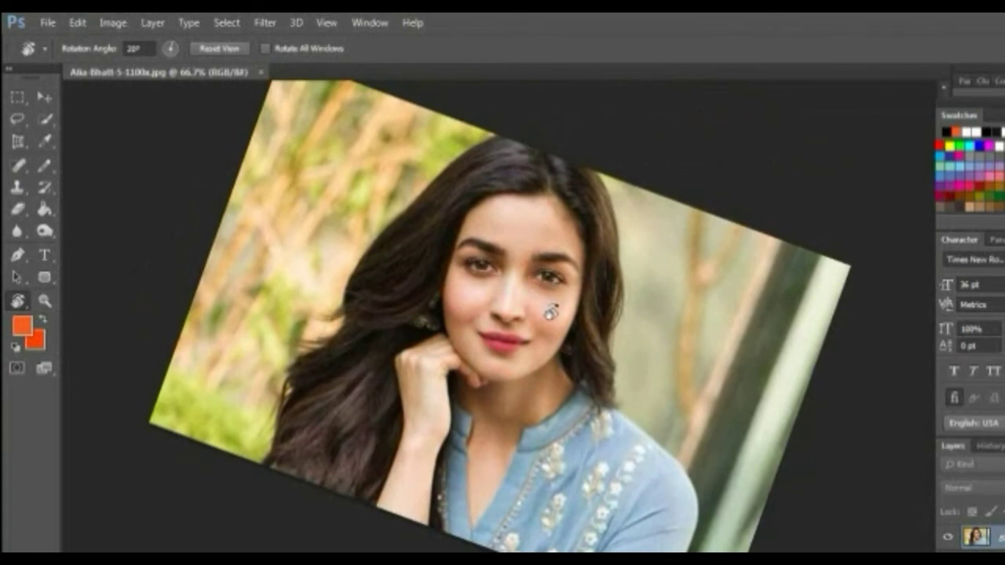
{"action": "key", "text": "shift"}
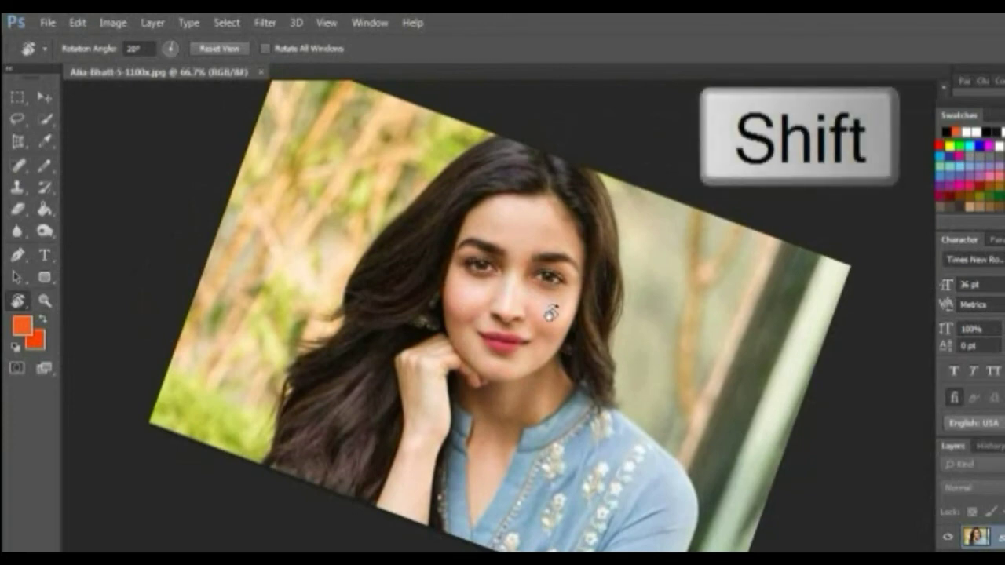
Rotate the portrait view back until the Rotation Angle reads 0°
{"action": "mouse_move", "coordinate": [551, 312]}
{"action": "left_mouse_down"}
{"action": "mouse_move", "coordinate": [539, 276]}
{"action": "mouse_move", "coordinate": [450, 312]}
{"action": "mouse_move", "coordinate": [506, 281]}
{"action": "mouse_move", "coordinate": [565, 333]}
{"action": "mouse_move", "coordinate": [557, 271]}
{"action": "mouse_move", "coordinate": [588, 285]}
{"action": "mouse_move", "coordinate": [543, 217]}
{"action": "mouse_move", "coordinate": [579, 251]}
{"action": "left_mouse_up"}
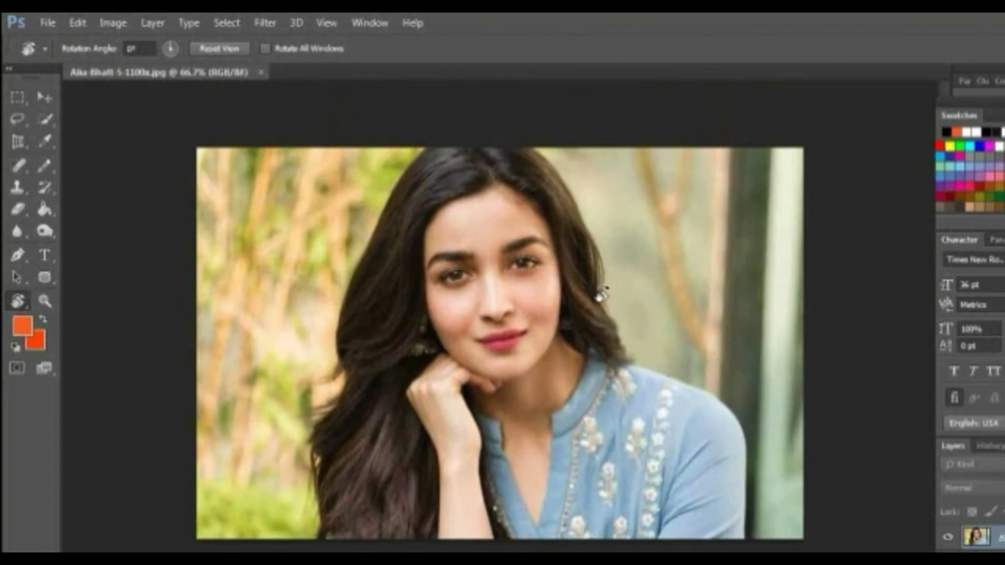